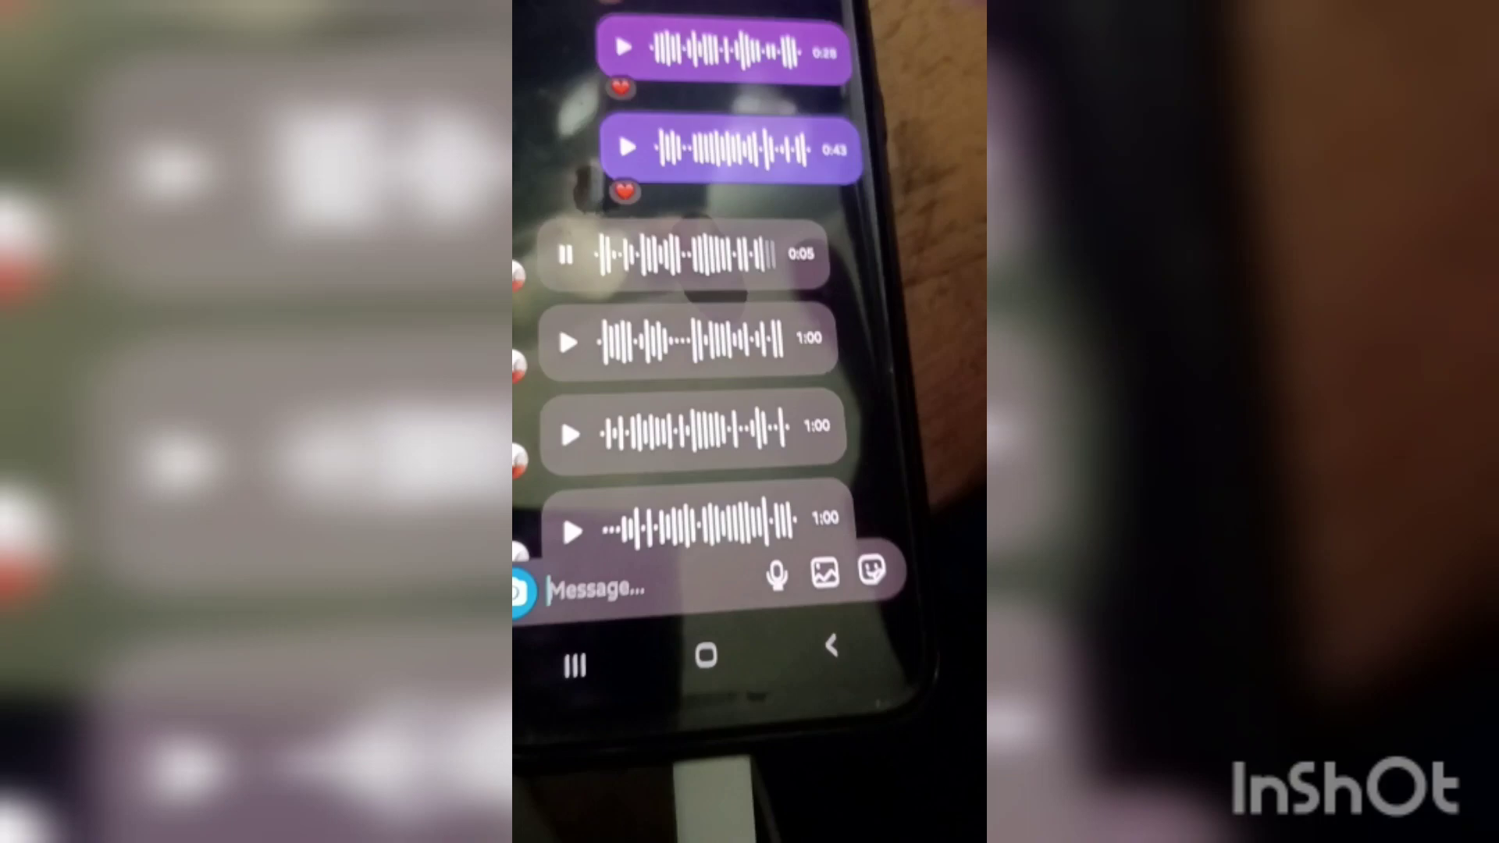
pyautogui.scroll(-2, 702, 294)
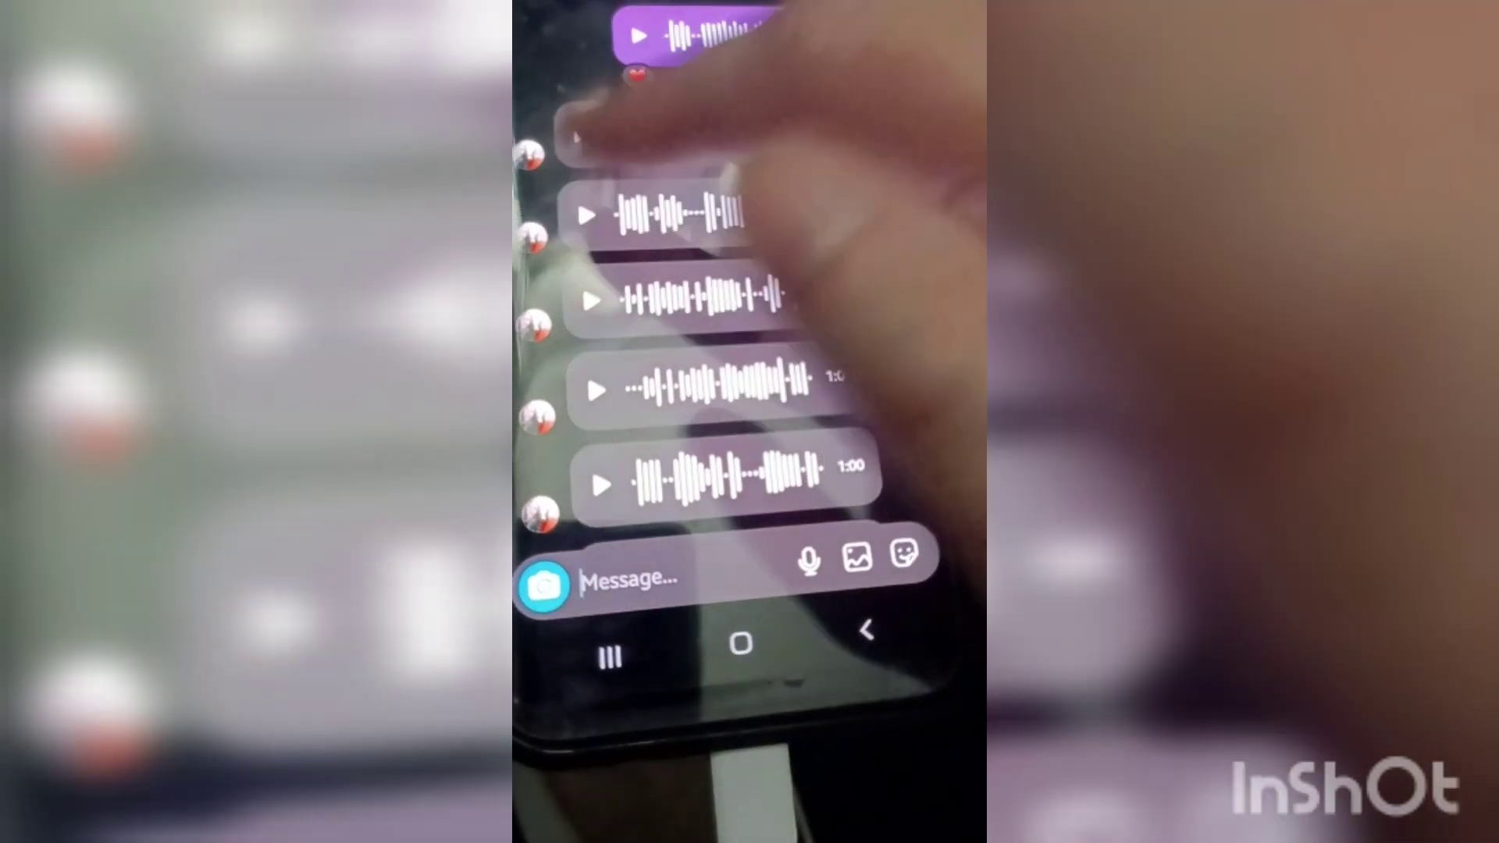
pyautogui.click(577, 138)
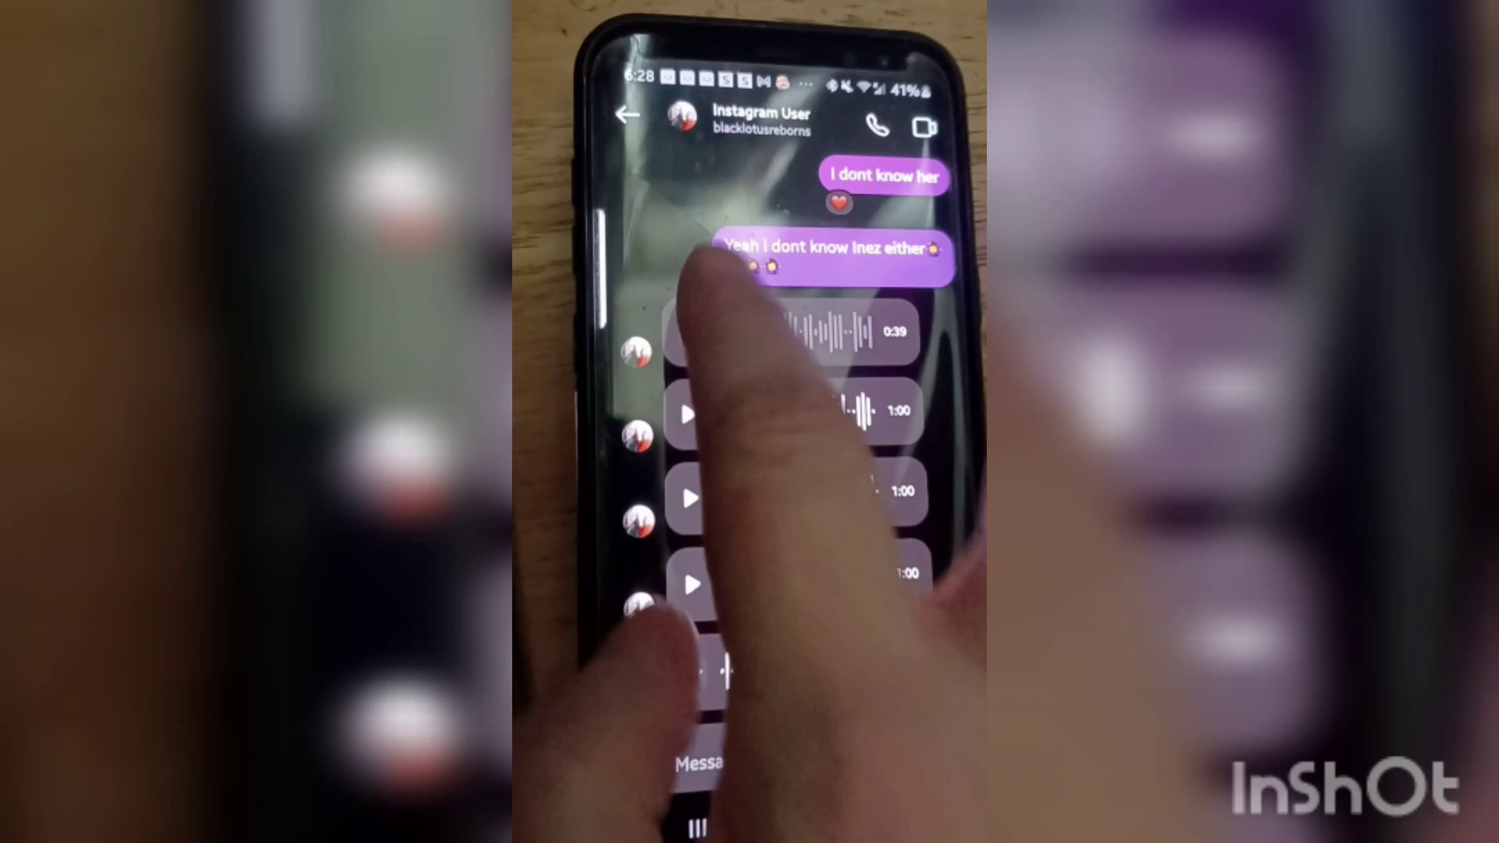
# - Stop the playing voice message and start the next received ones in turn
pyautogui.click(678, 319)
pyautogui.scroll(-3, 796, 469)
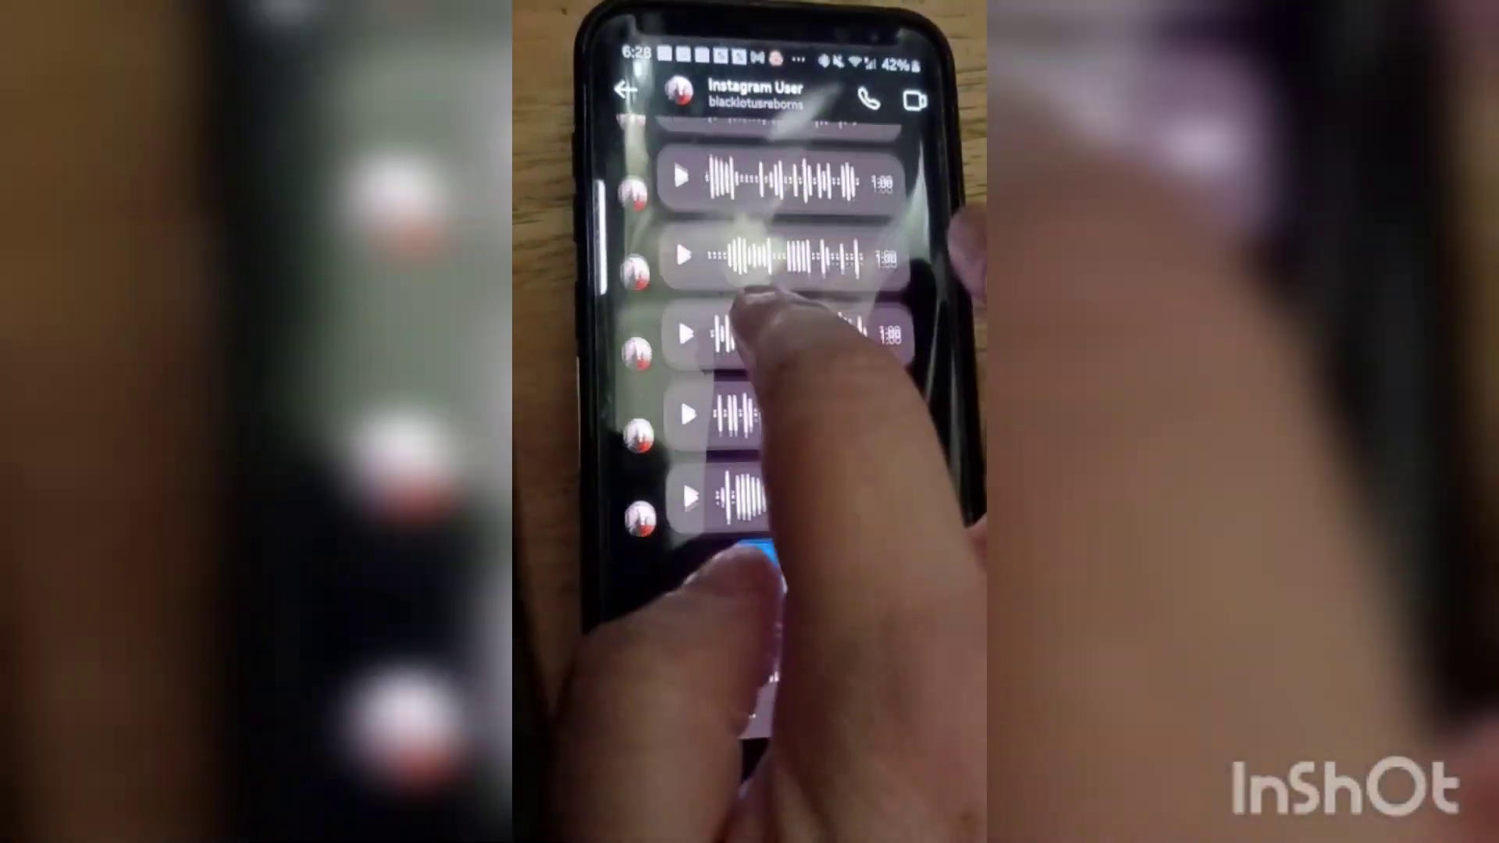
pyautogui.click(672, 327)
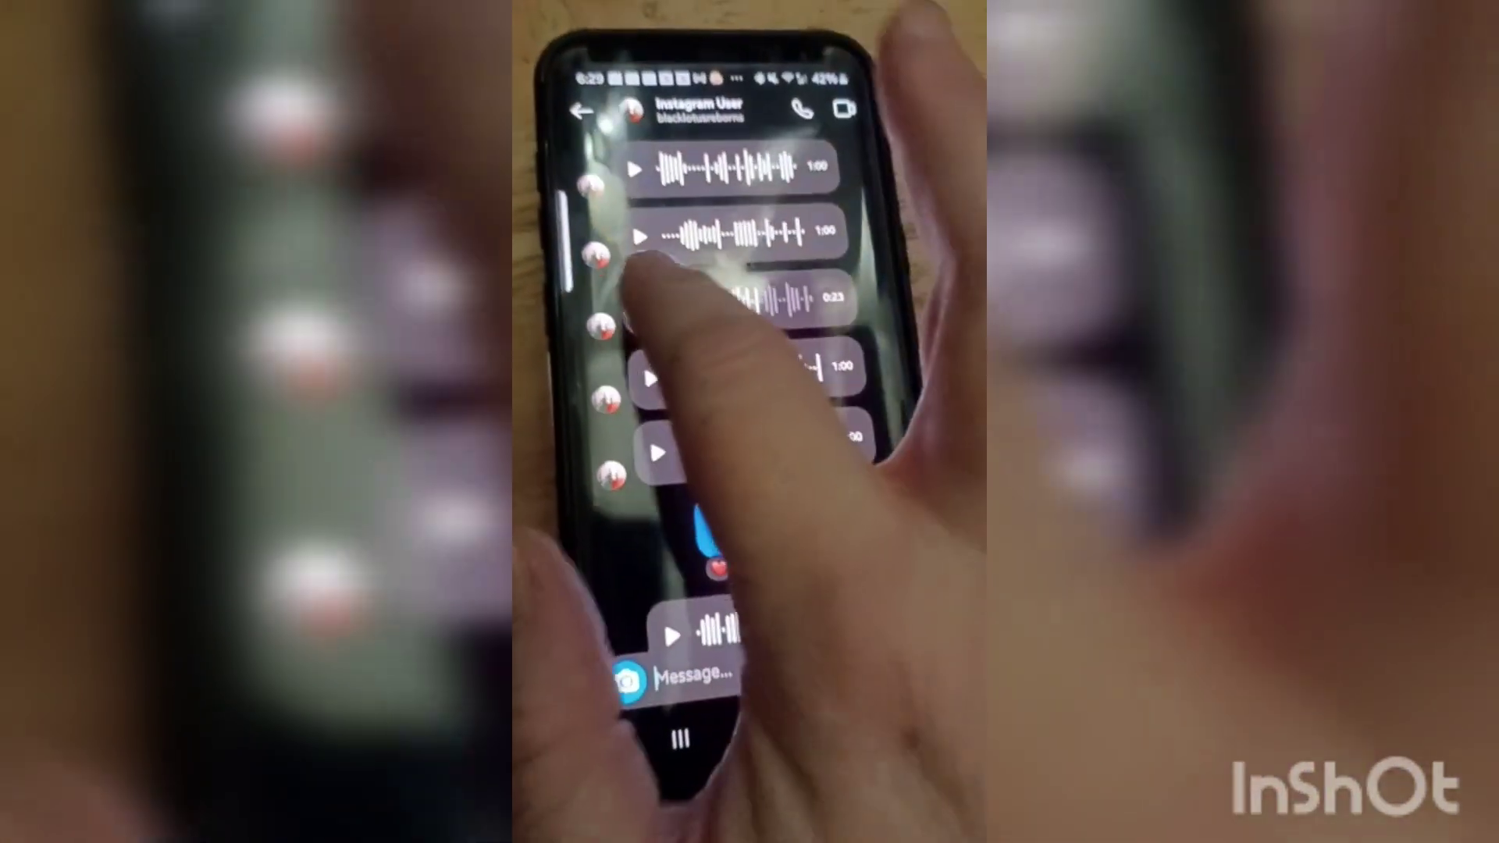
pyautogui.click(665, 359)
pyautogui.click(662, 365)
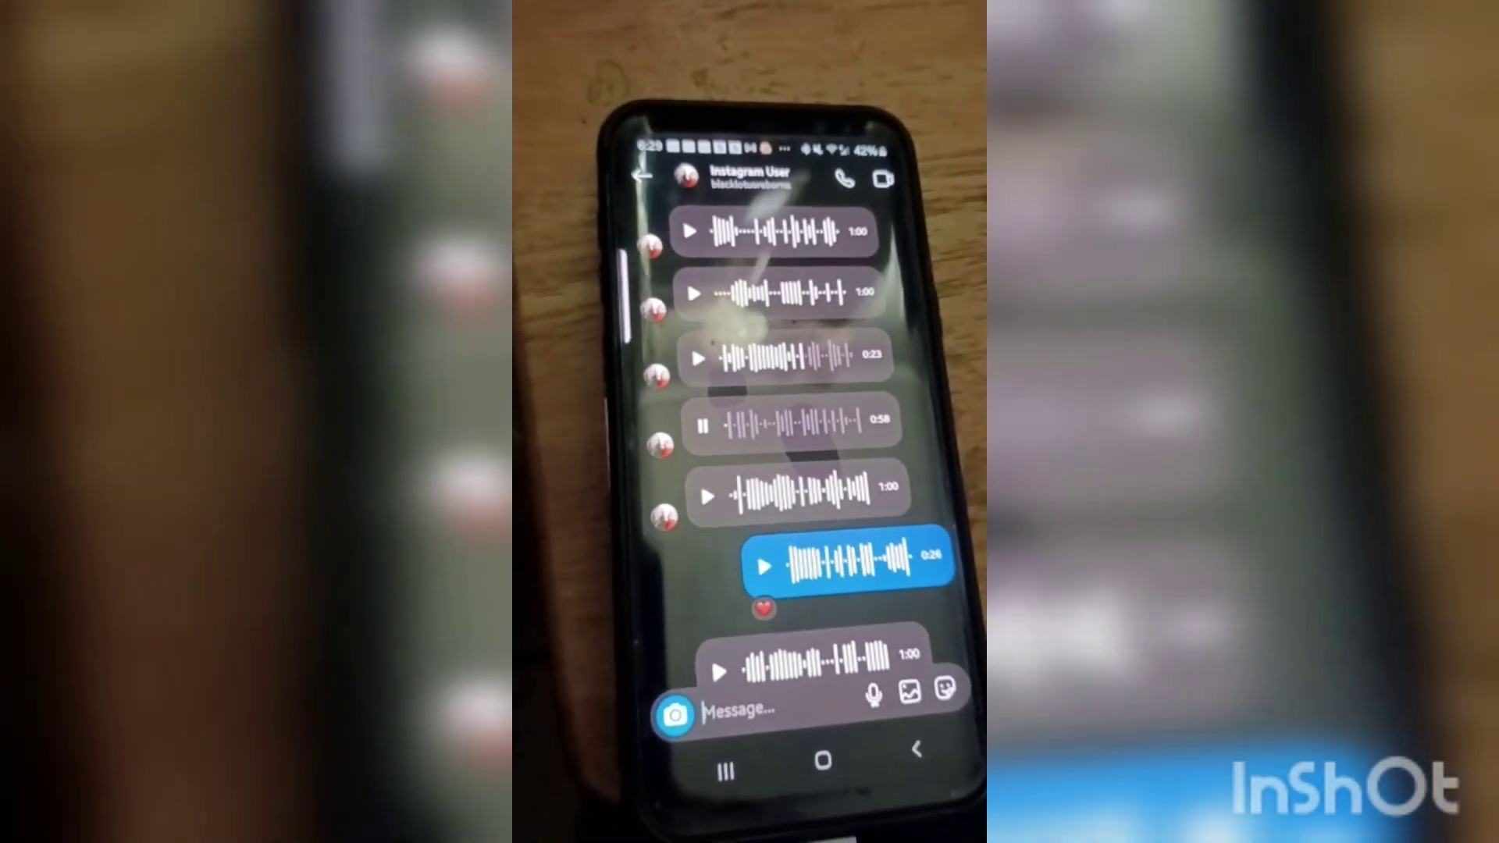
pyautogui.scroll(-2, 821, 445)
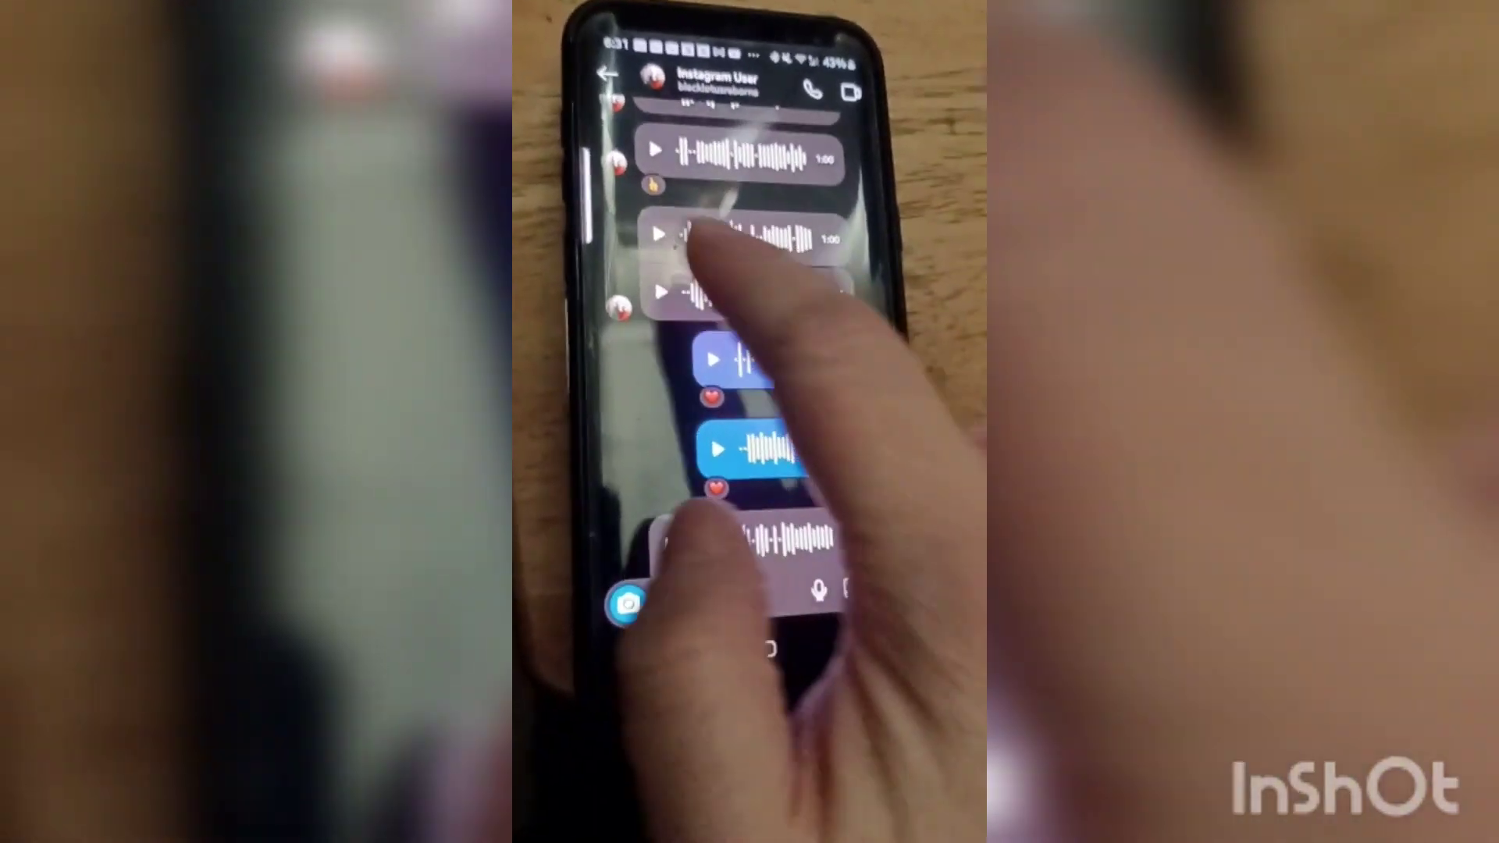
# - Play the second received voice message in the chat
pyautogui.click(665, 266)
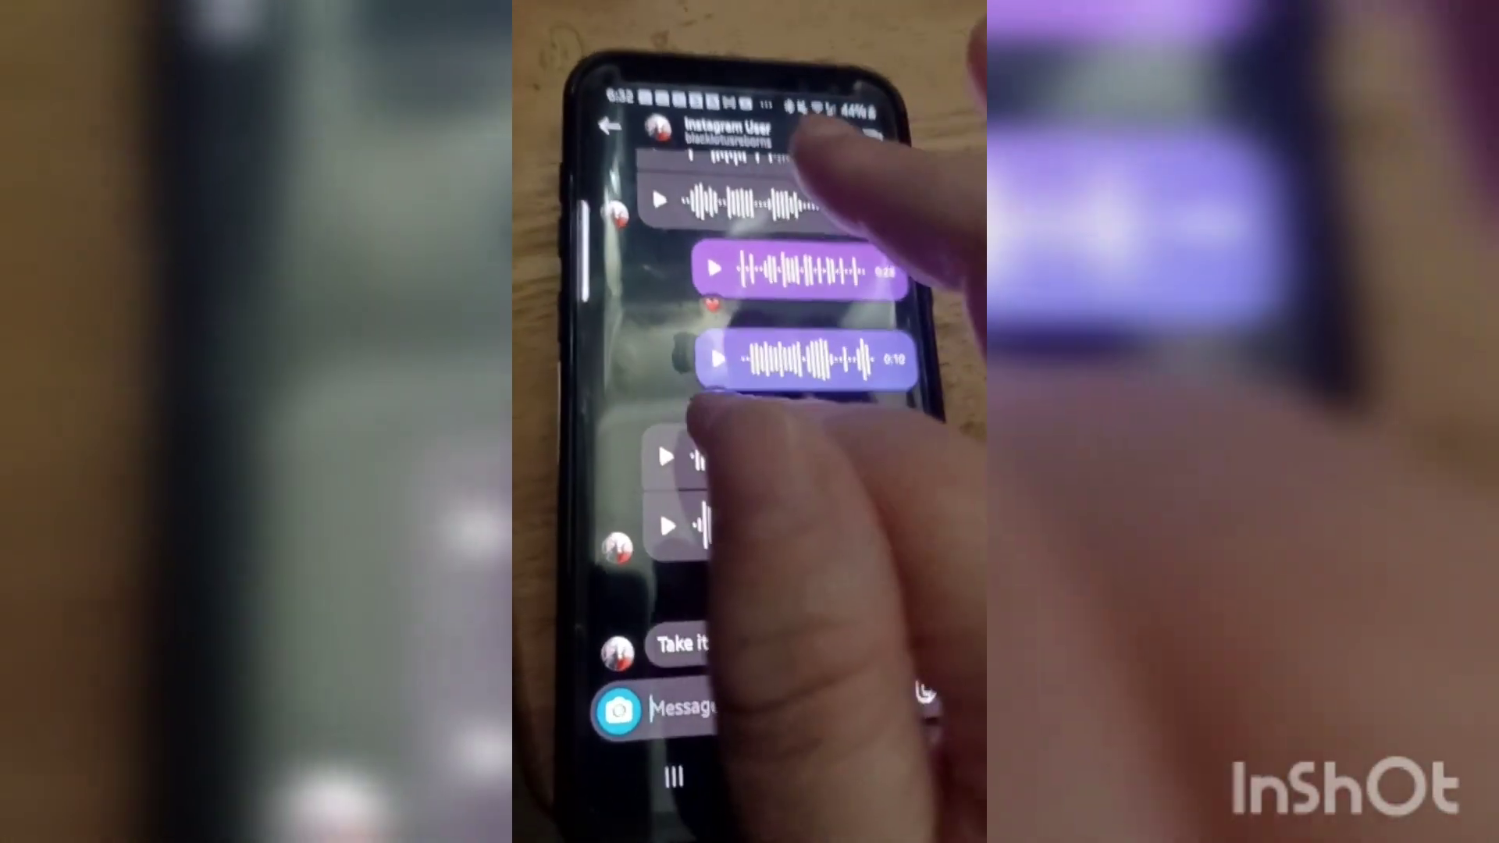
# - Play the 0:54 voice message bubble below the two sent voice notes
pyautogui.click(664, 457)
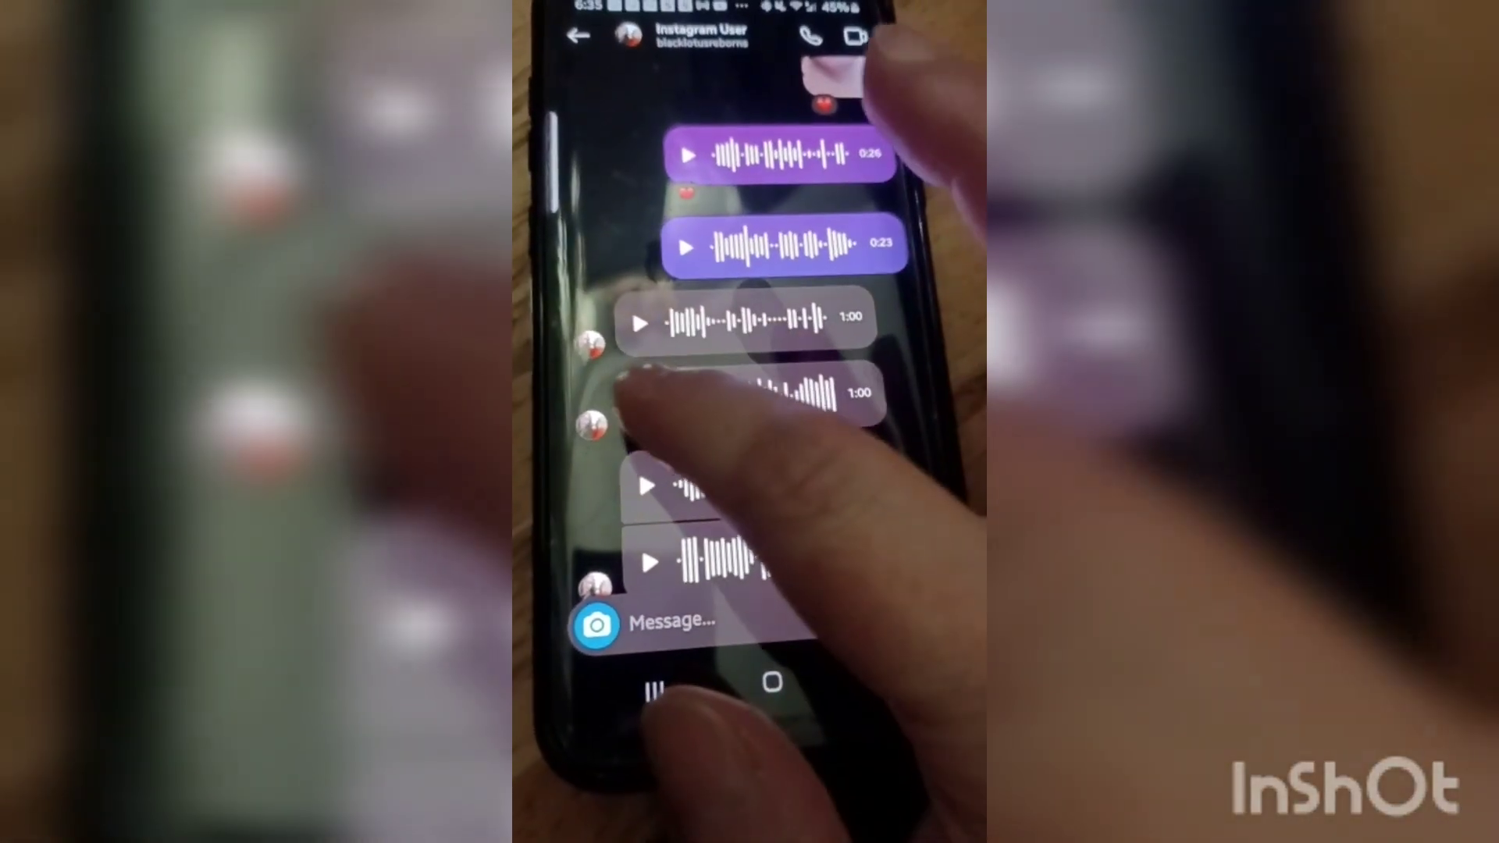
pyautogui.click(638, 396)
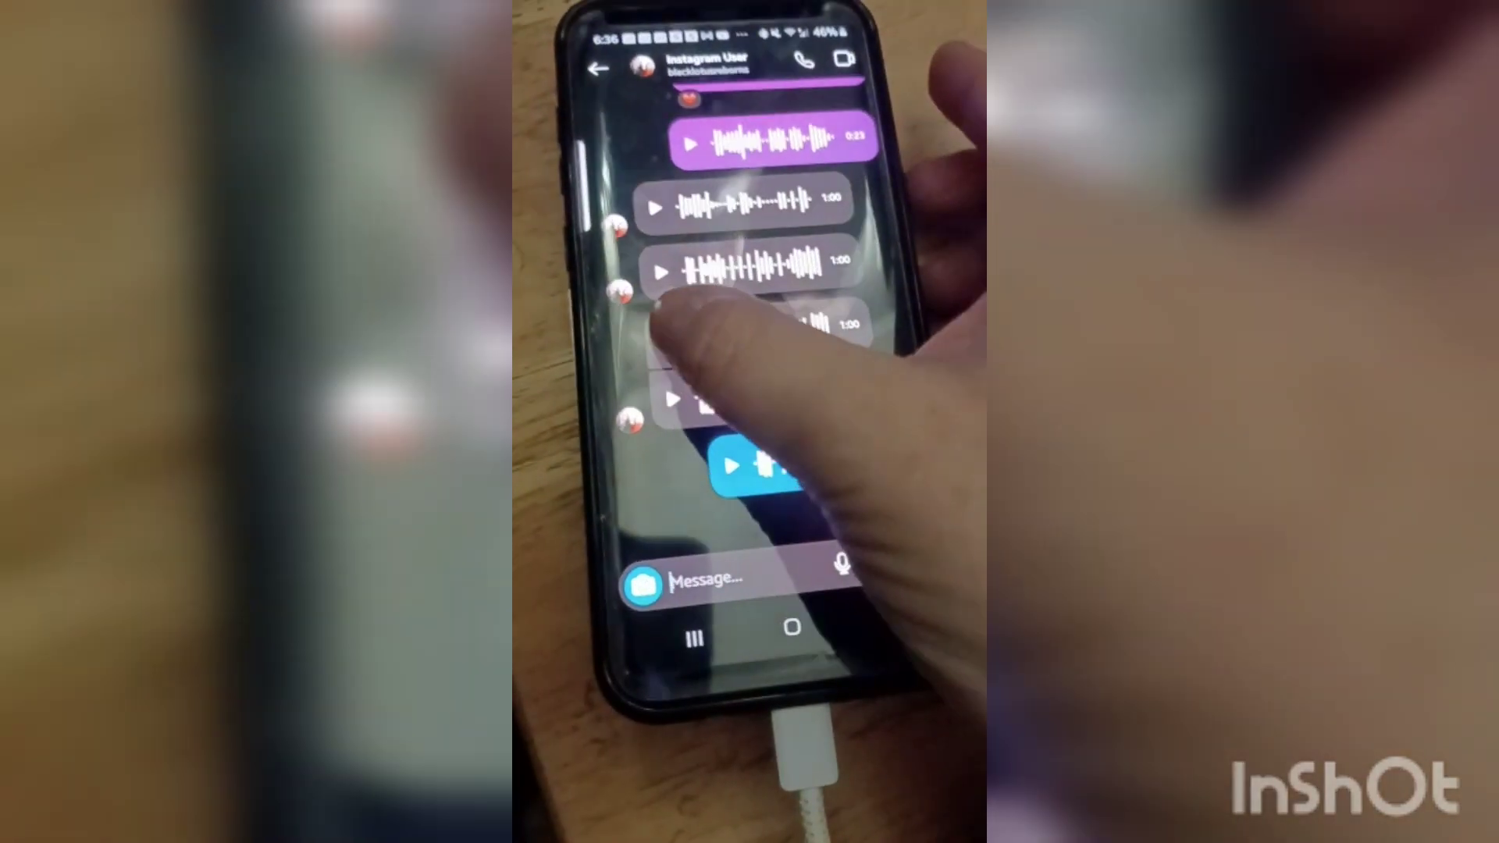
pyautogui.click(665, 334)
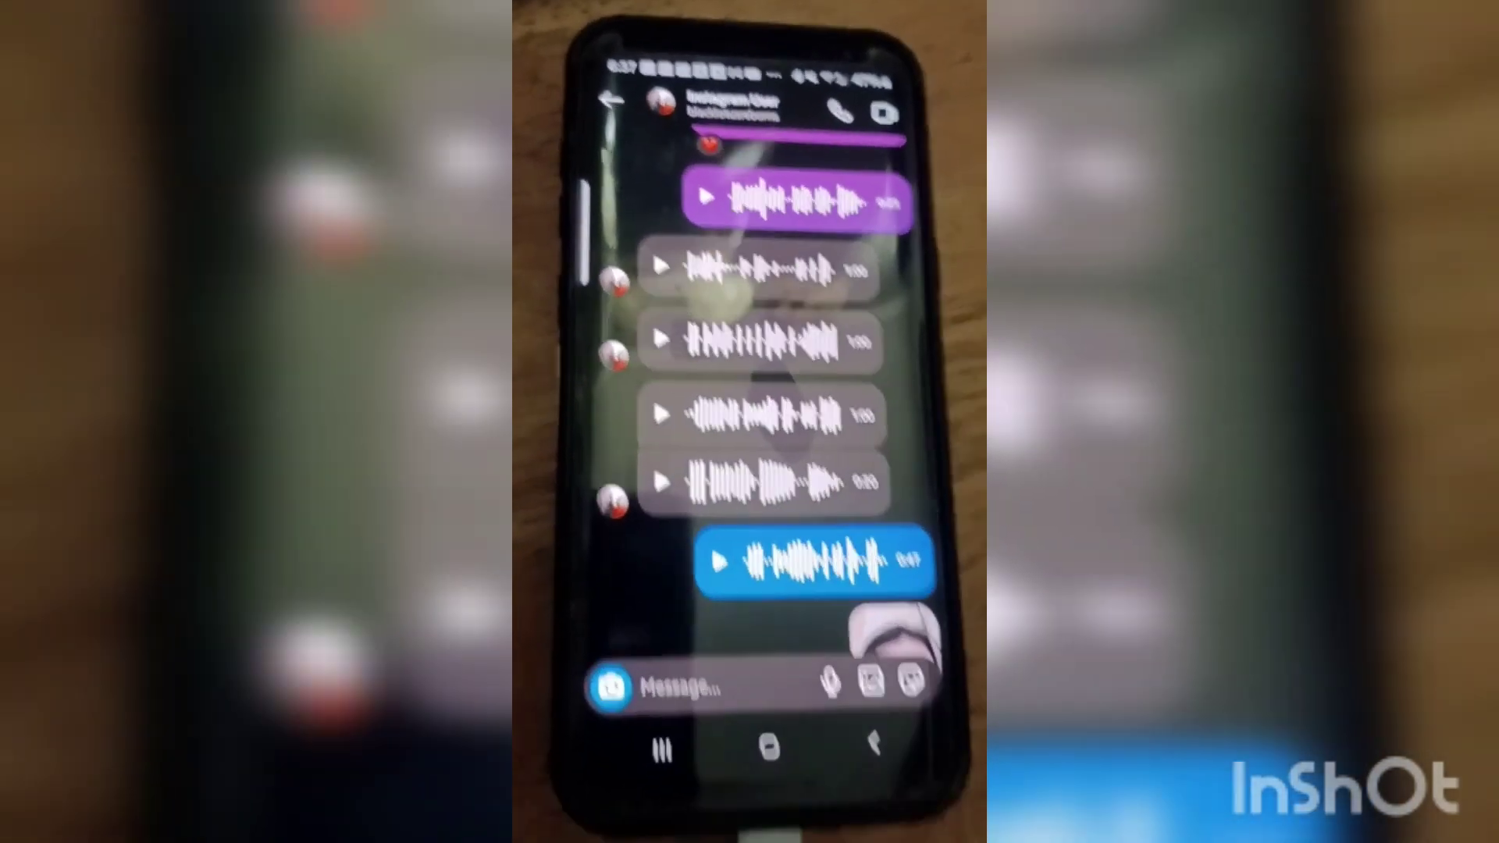
pyautogui.click(714, 474)
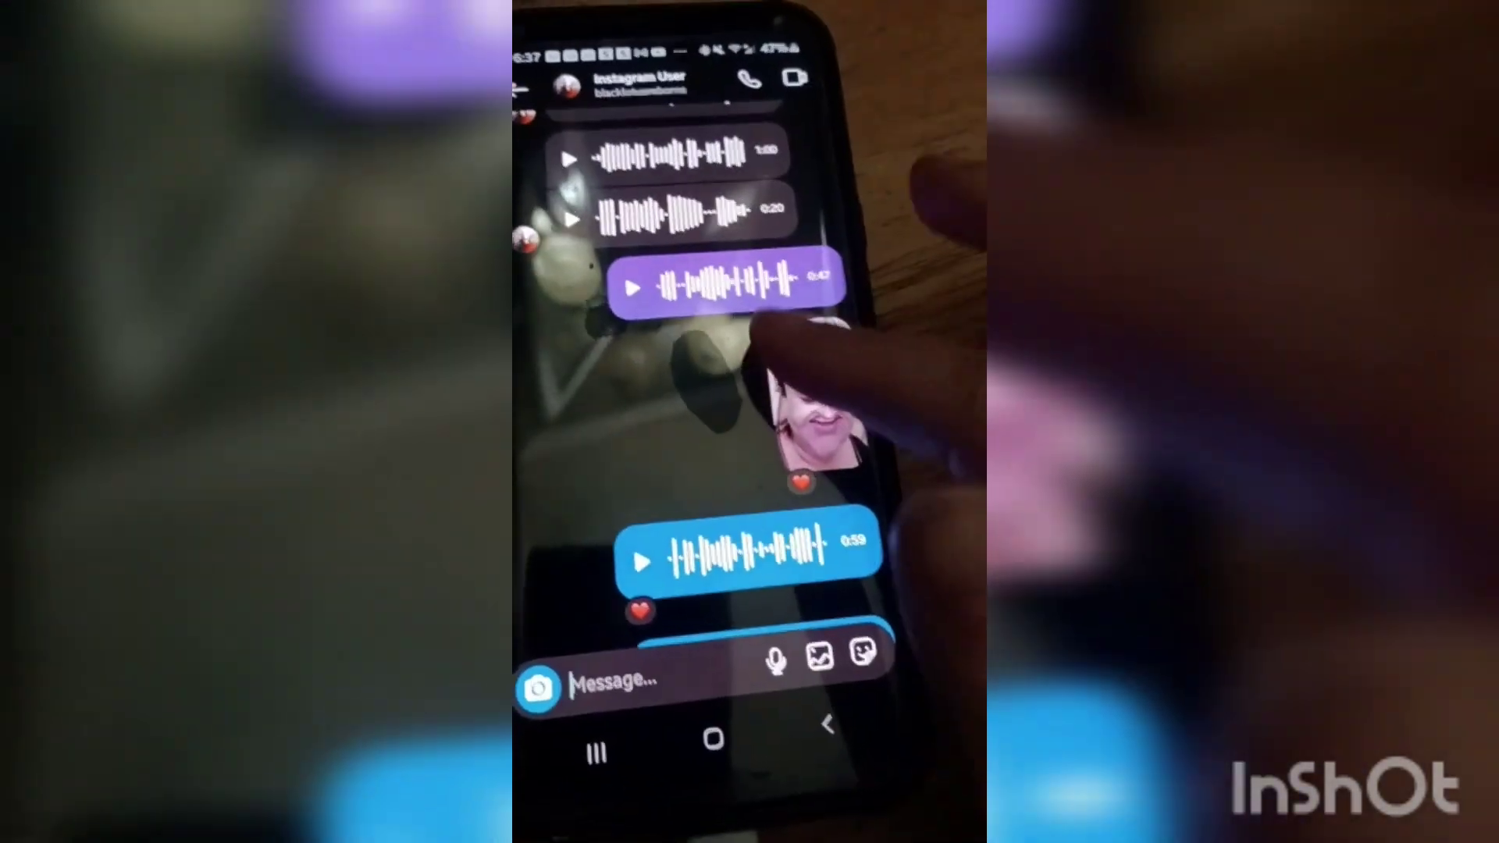
pyautogui.scroll(5, 715, 411)
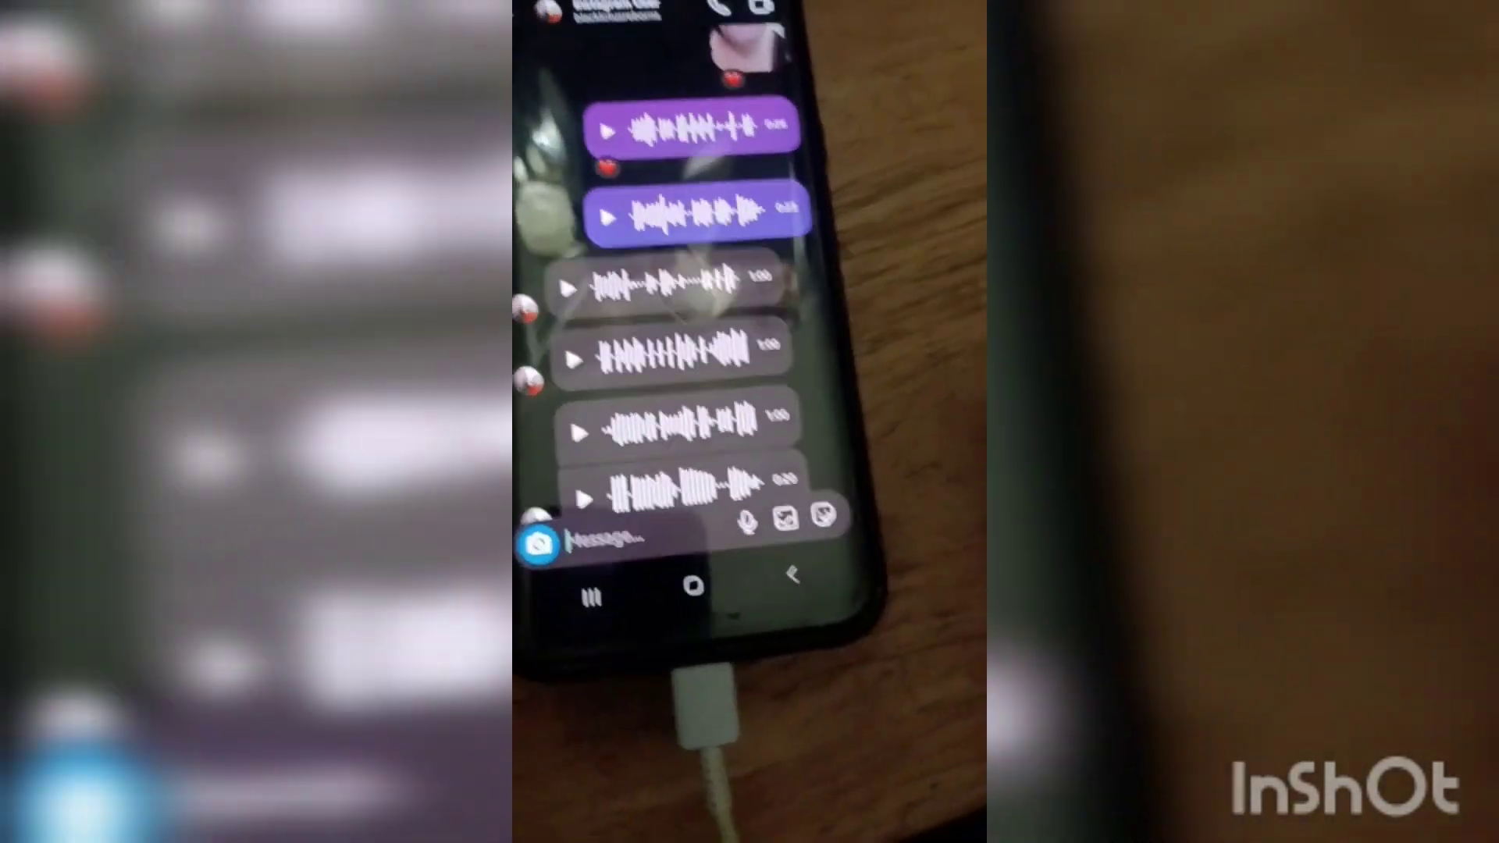